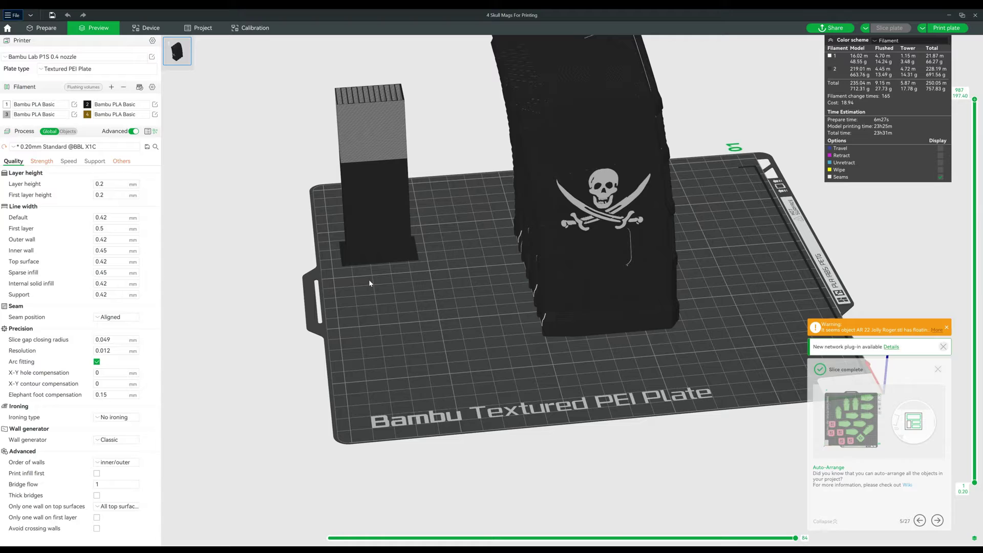
Step: Show the Others process settings and orbit the sliced preview to inspect the model
left_click(122, 161)
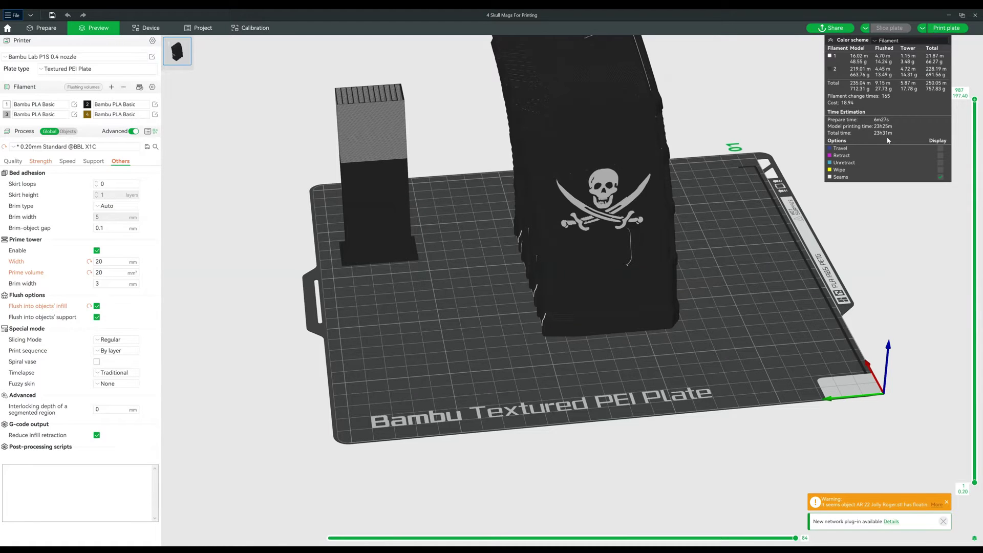
scroll(478, 254, "down", 5)
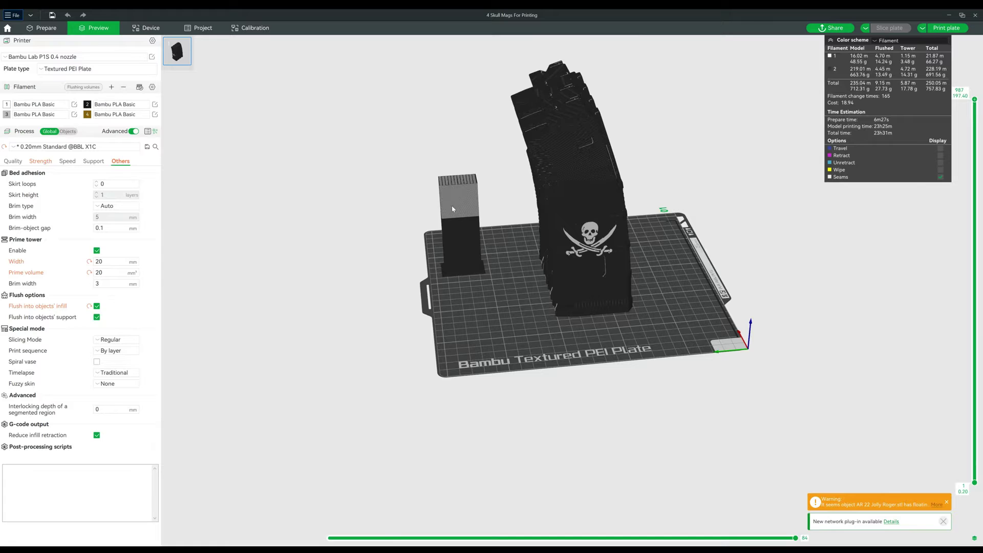
left_click_drag(476, 202, 479, 197)
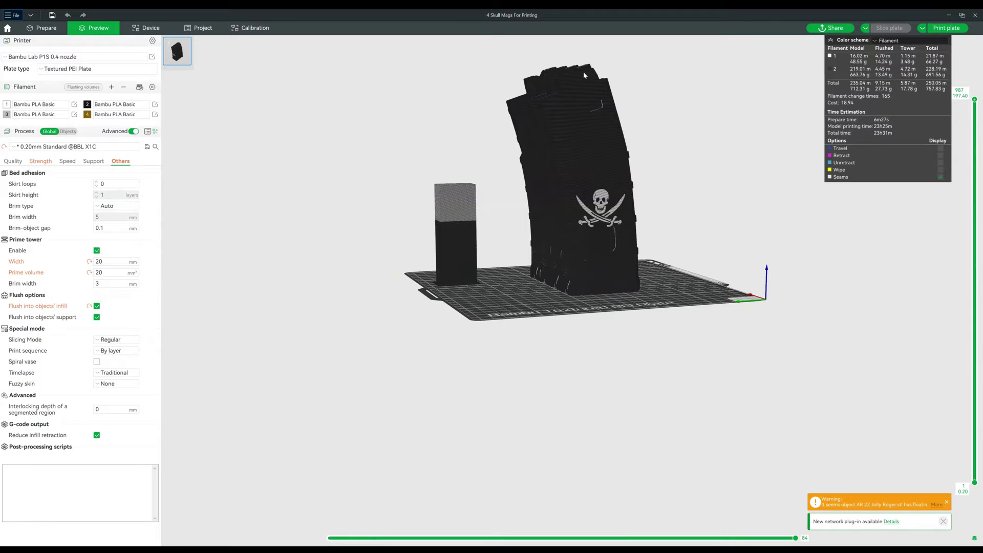
left_click_drag(506, 227, 501, 230)
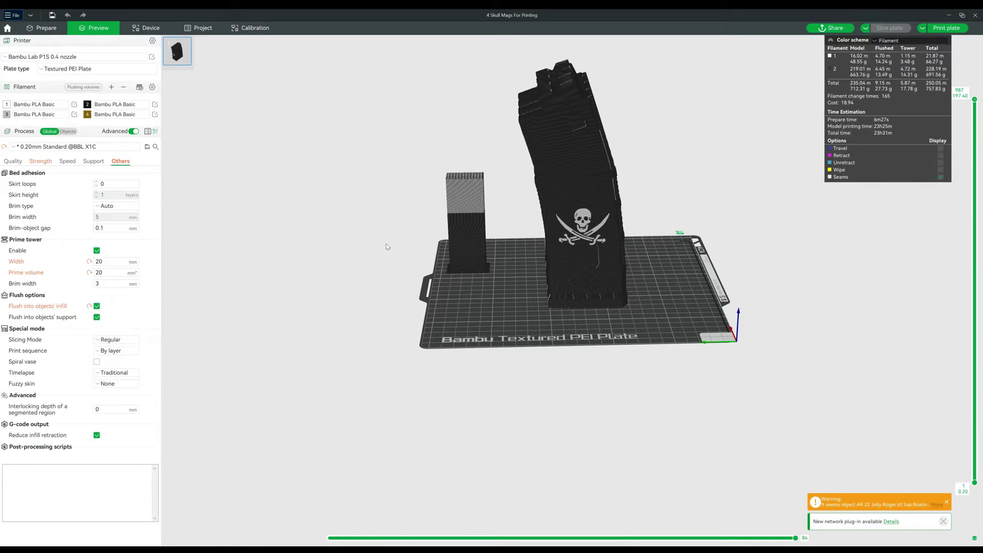
Step: Uncheck the prime tower Enable option and re-slice the plate
left_click(97, 250)
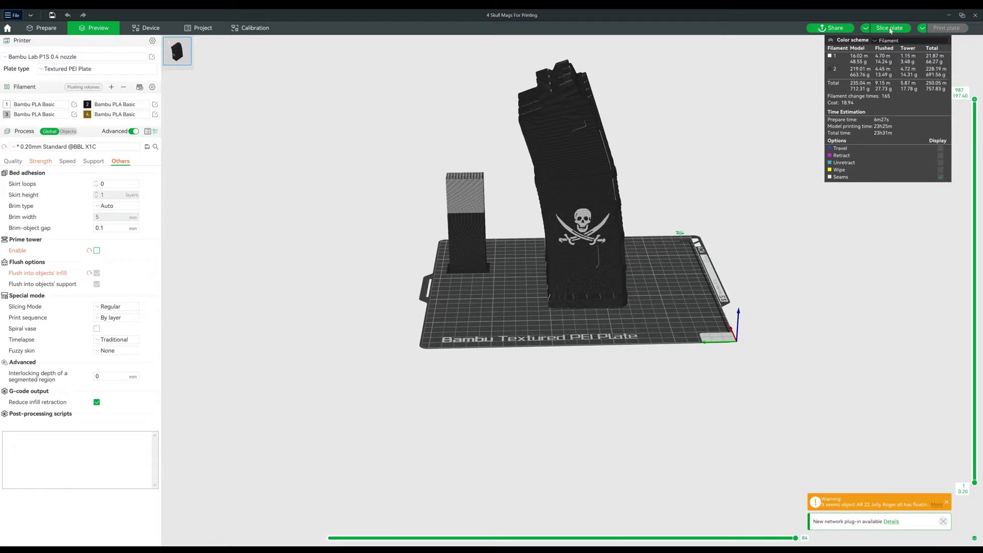
left_click(889, 29)
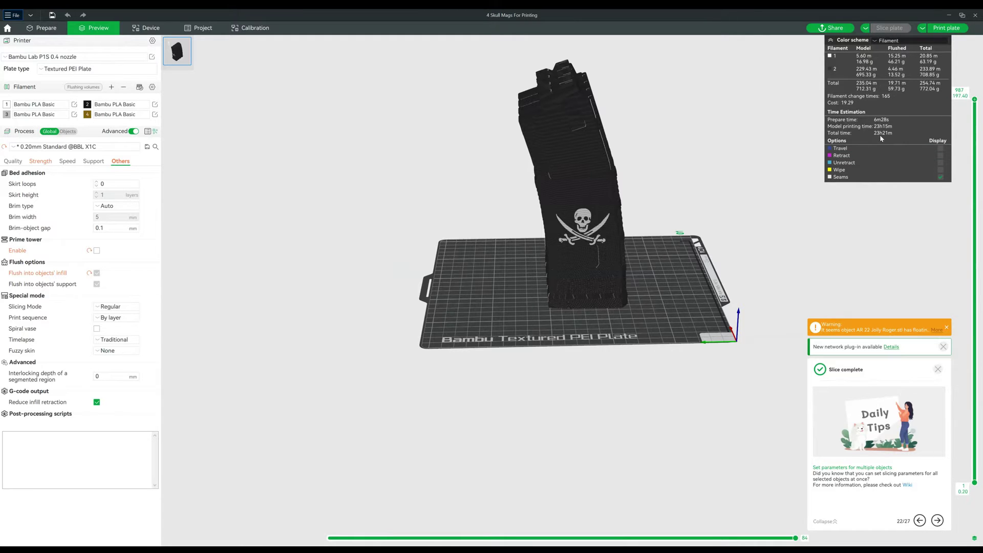
Step: Undo disabling the prime tower with Ctrl+Z
key("ctrl+z")
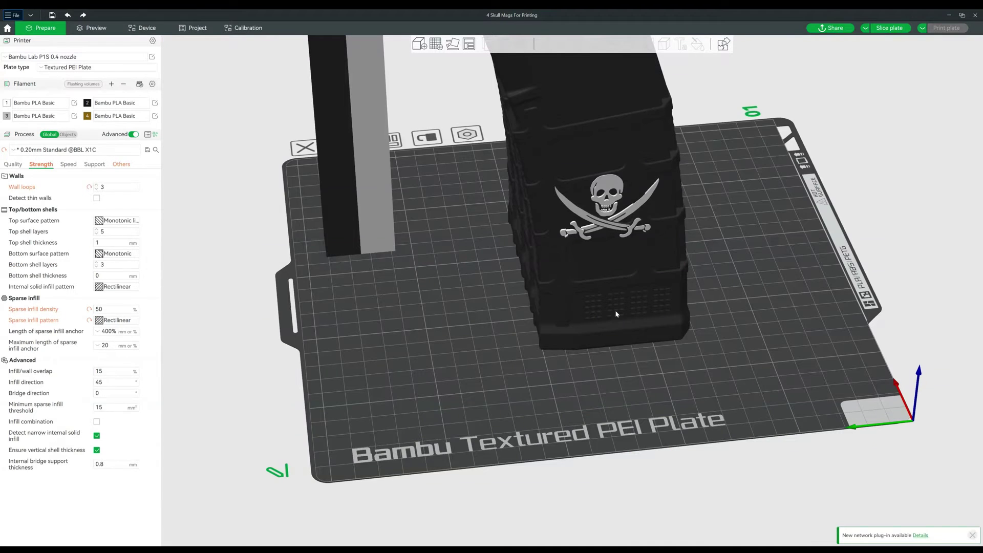
left_click(592, 320)
scroll(588, 374, "up", 3)
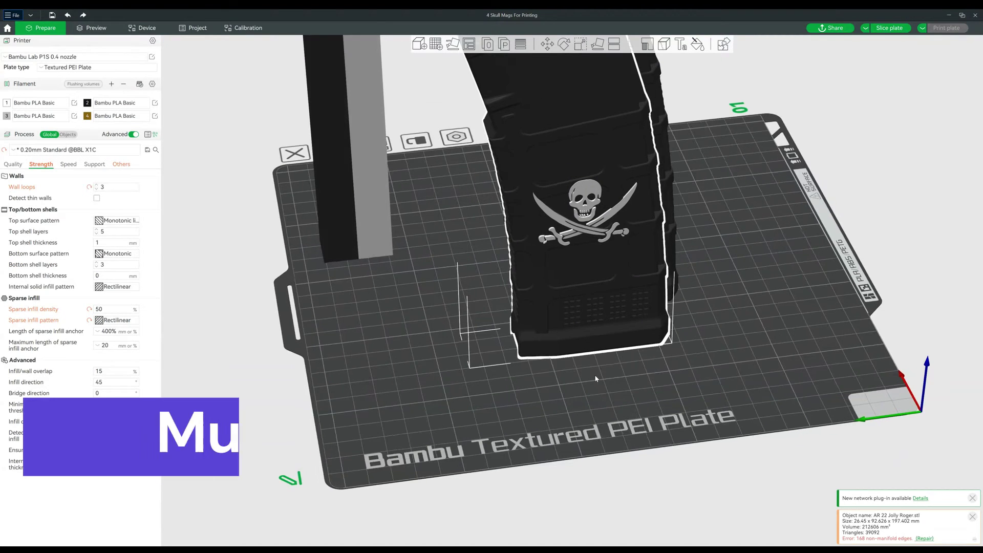
left_click_drag(587, 381, 453, 236)
scroll(453, 236, "up", 2)
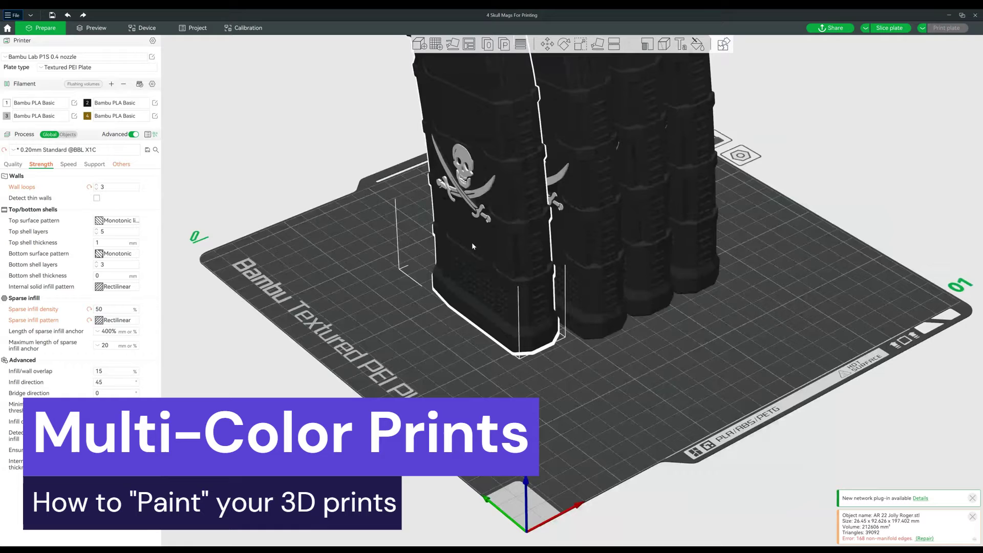
scroll(523, 290, "down", 3)
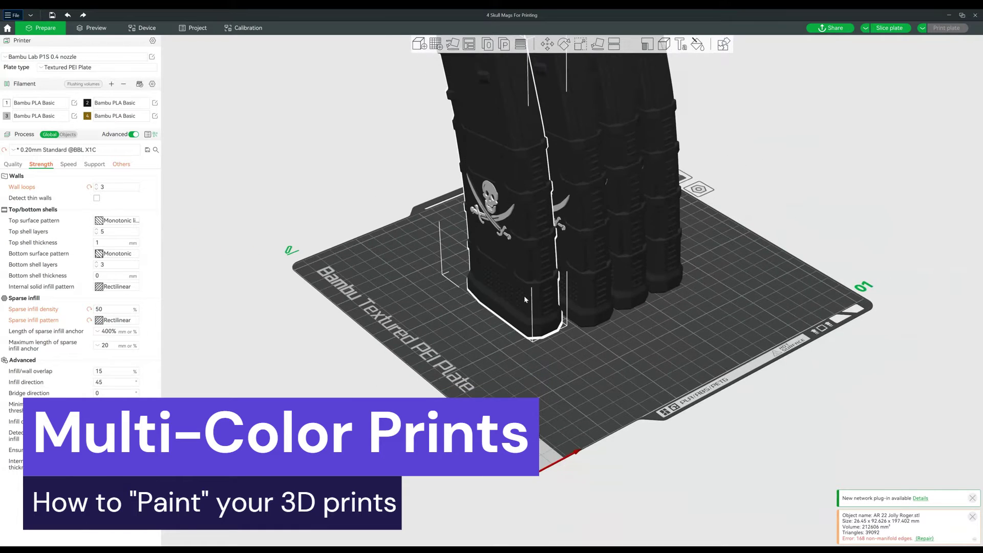
left_click_drag(523, 296, 655, 303)
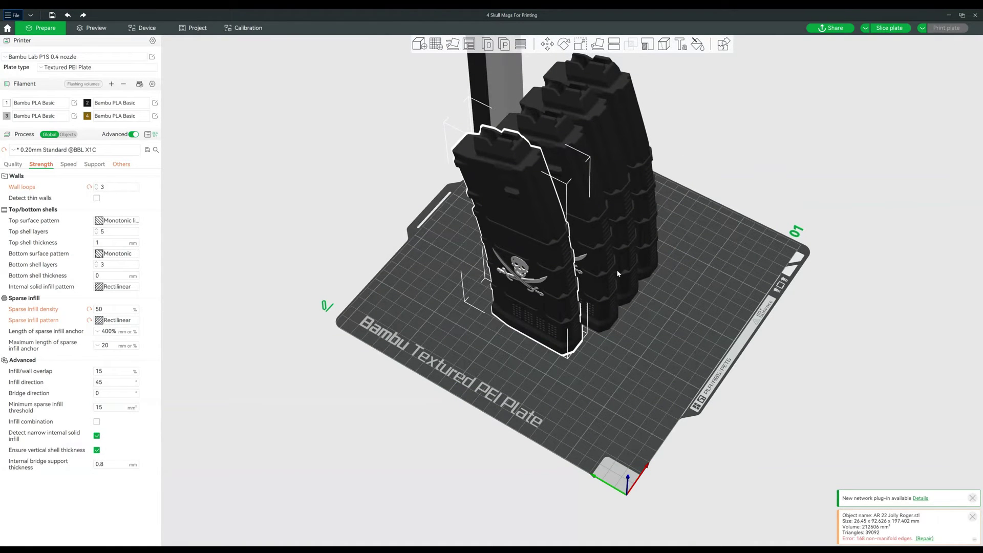
left_click_drag(616, 269, 682, 330)
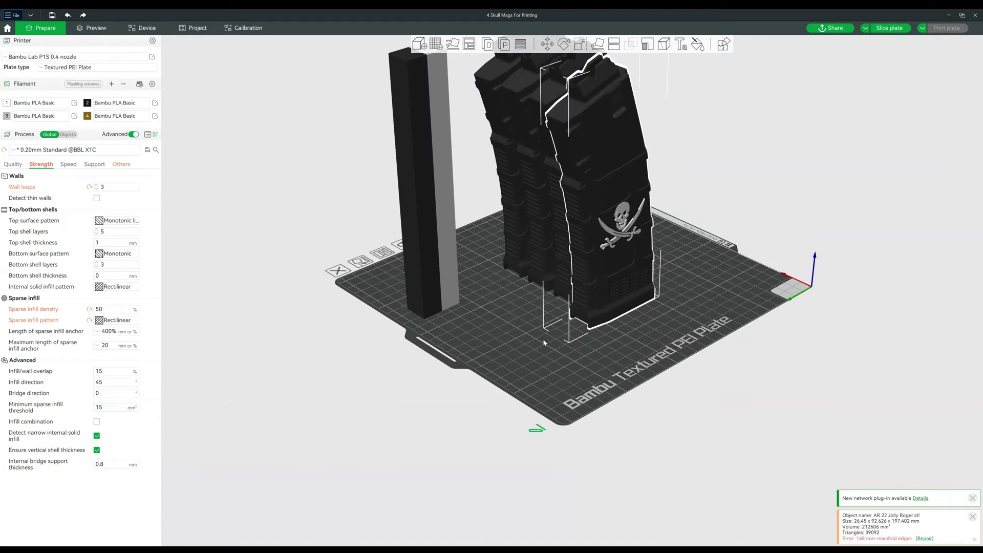
mouse_move(544, 342)
left_mouse_down()
mouse_move(577, 342)
mouse_move(558, 337)
left_mouse_up()
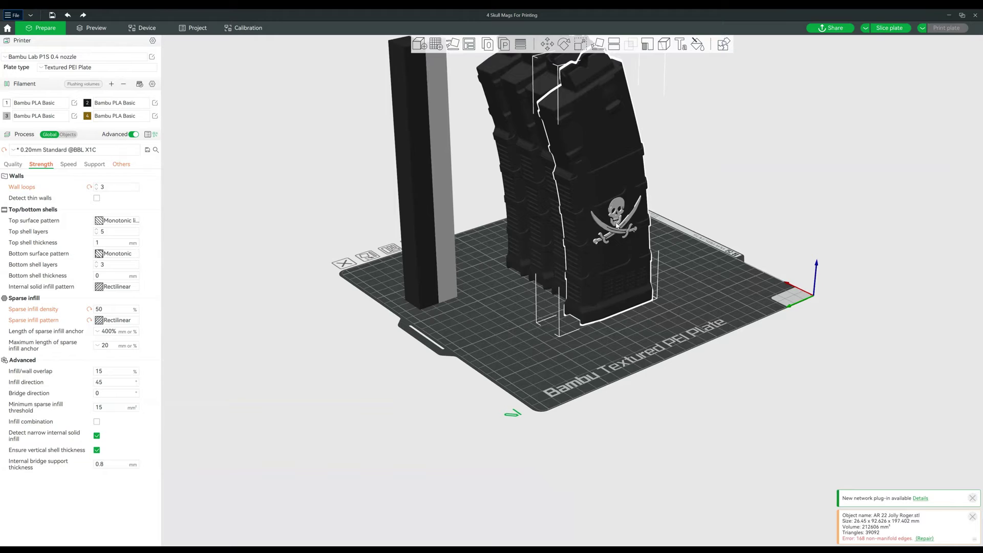
left_click_drag(696, 267, 680, 273)
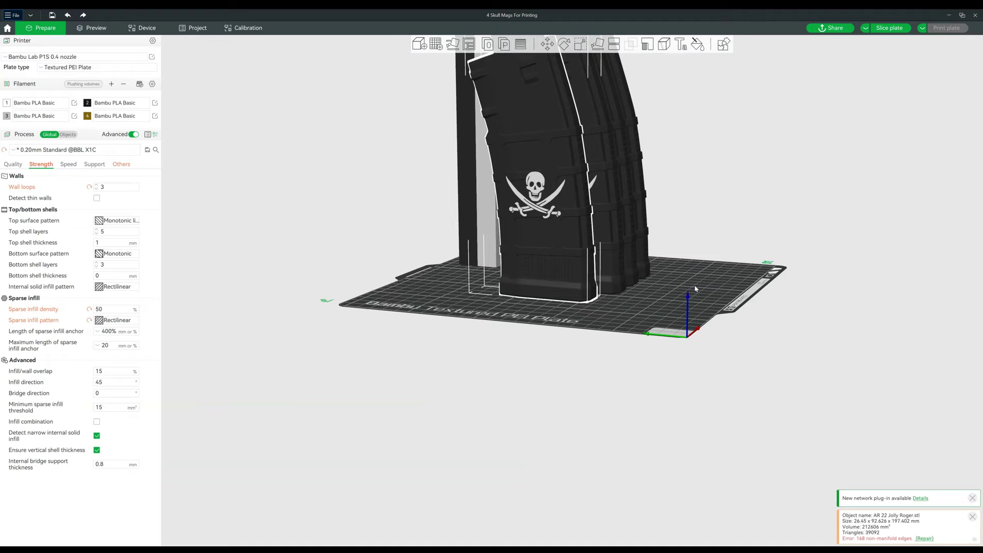
left_click_drag(694, 285, 720, 299)
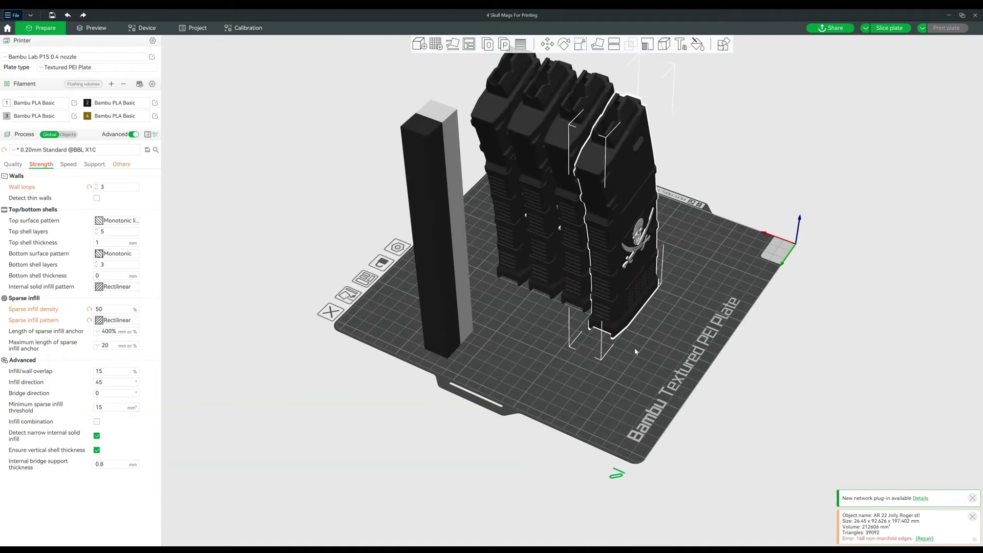
left_click_drag(636, 352, 678, 357)
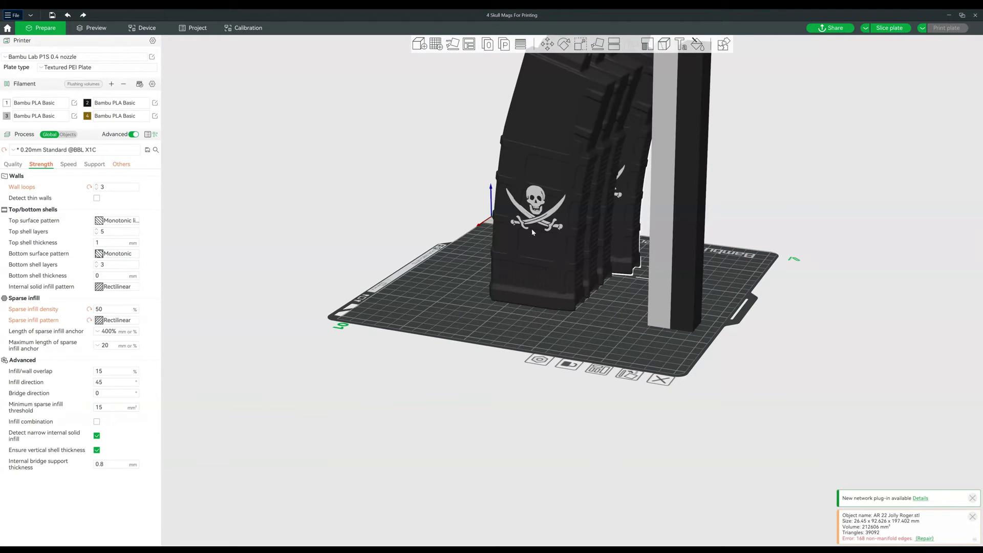
left_click_drag(595, 361, 549, 346)
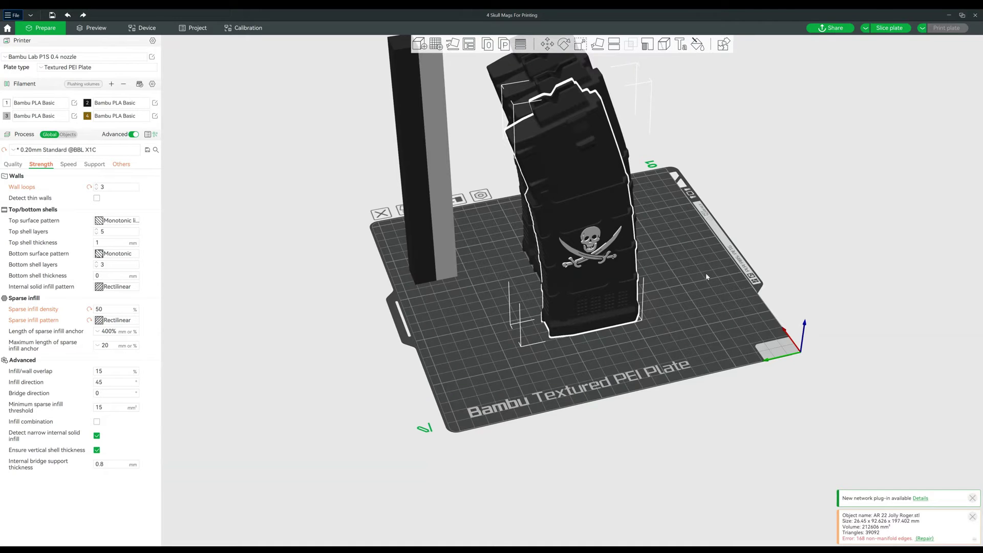
left_click_drag(707, 277, 698, 278)
scroll(554, 277, "up", 2)
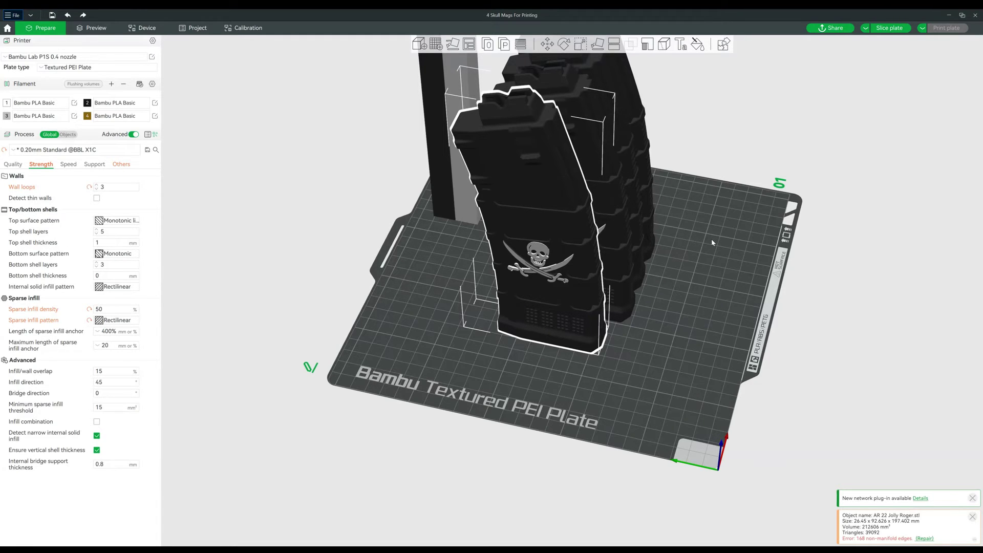
left_click_drag(710, 239, 619, 204)
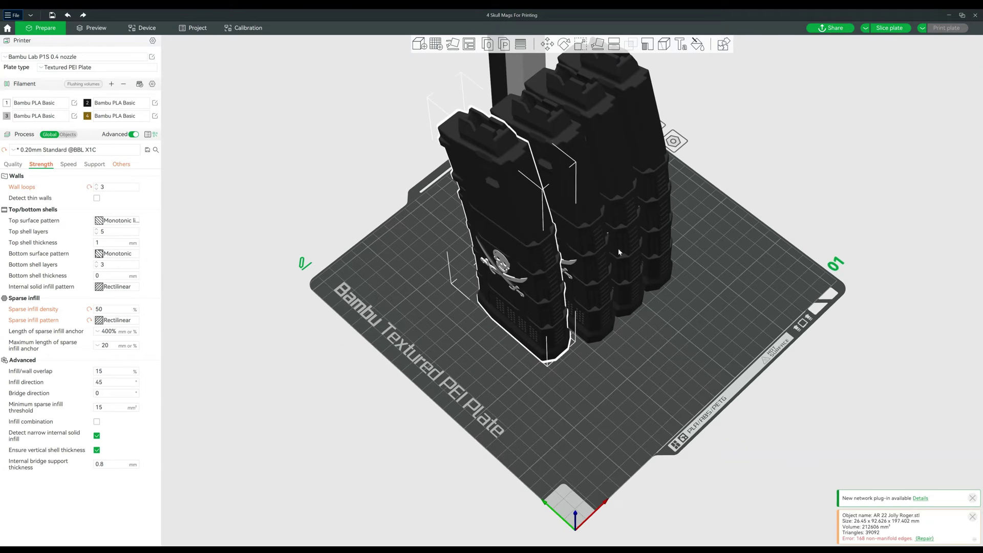
left_click_drag(734, 404, 681, 392)
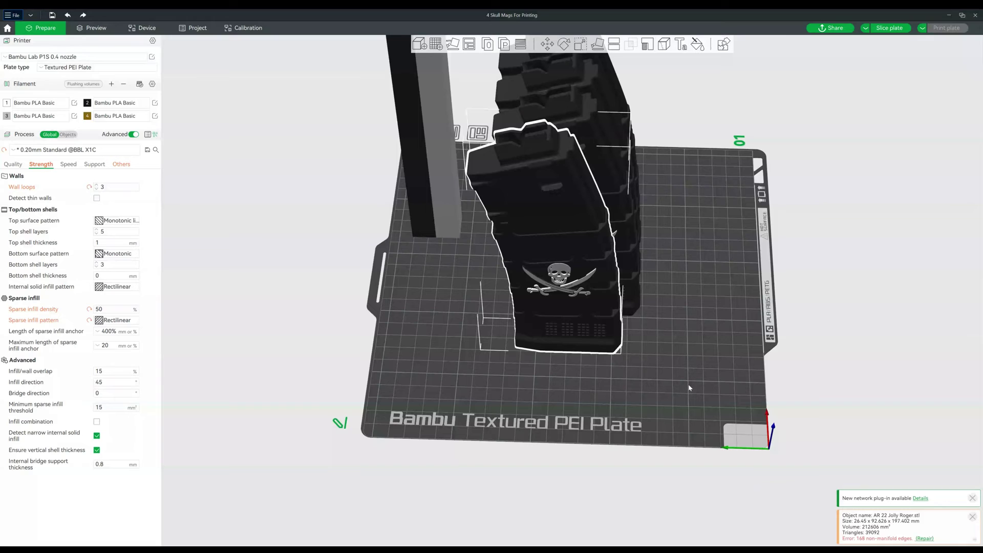
right_click_drag(447, 294, 415, 388)
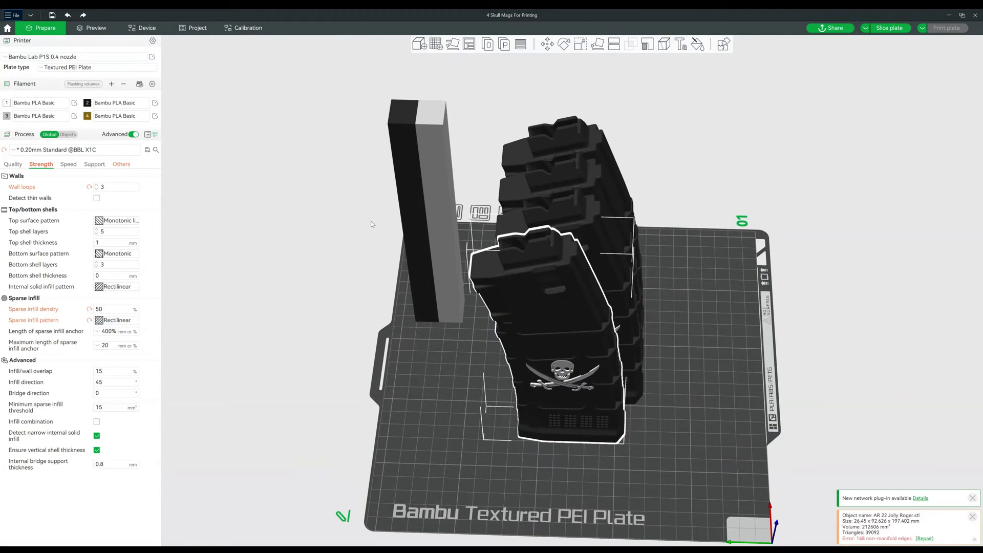
left_click(416, 168)
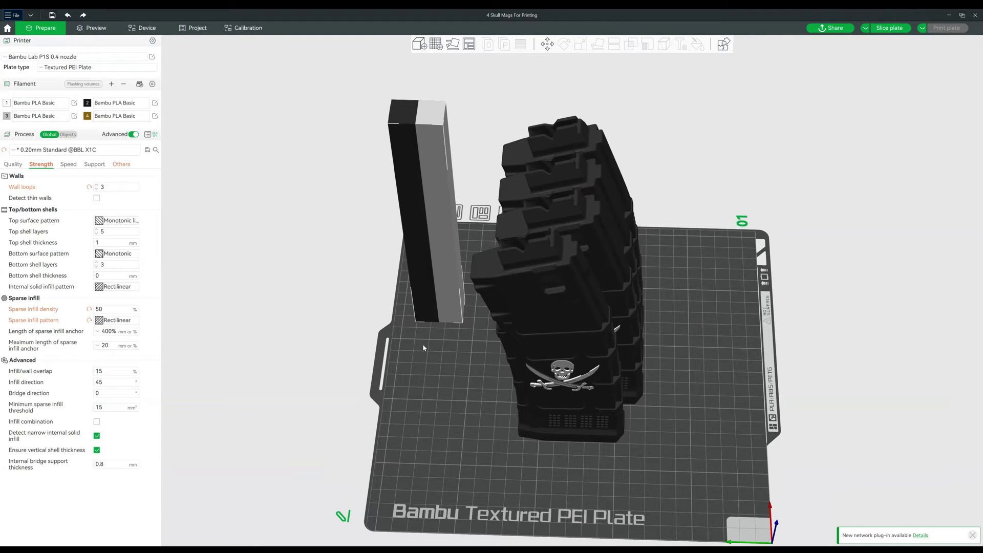
Step: Set the prime tower Width to 20 mm in Others, then select the front skull magazine
left_click(121, 164)
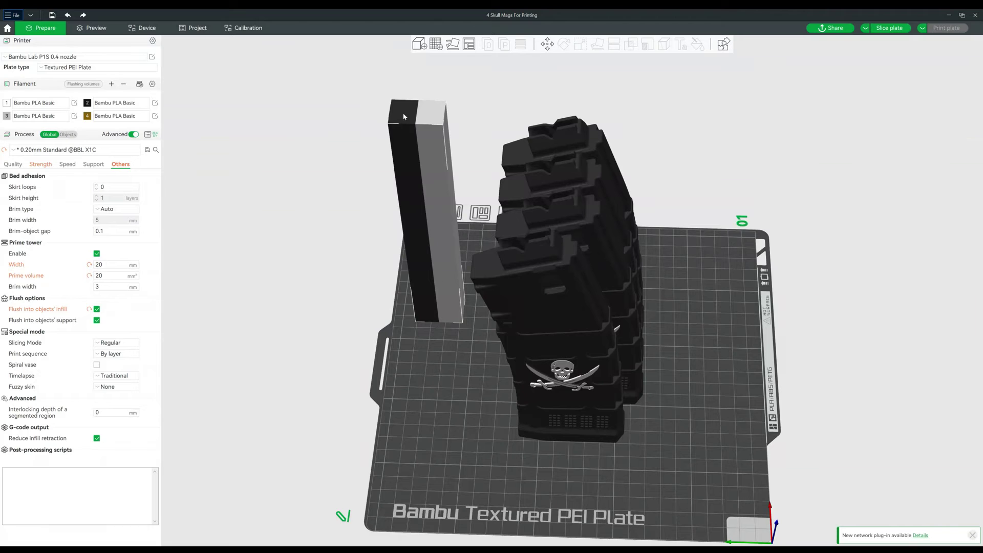
left_click_drag(443, 318, 443, 399)
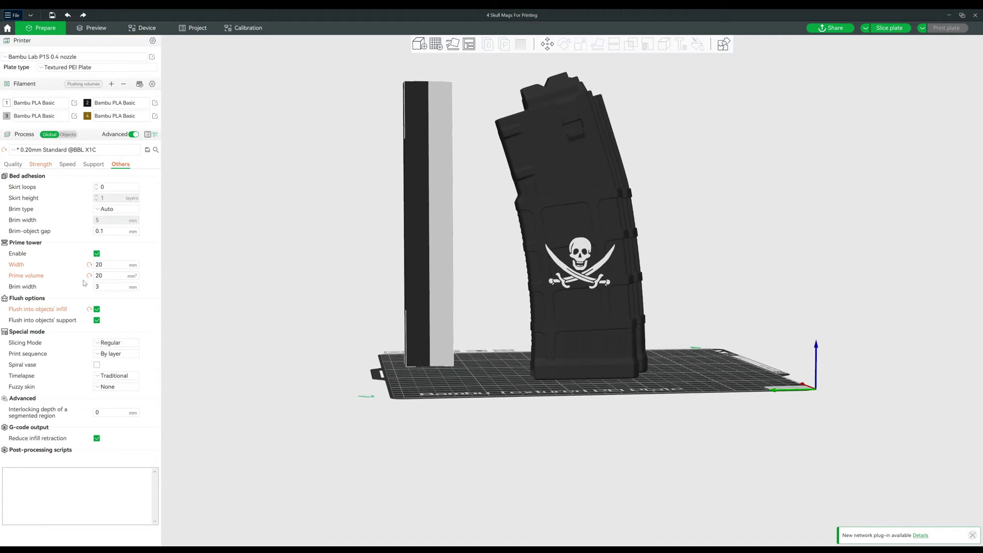
left_click(95, 266)
double_click(95, 265)
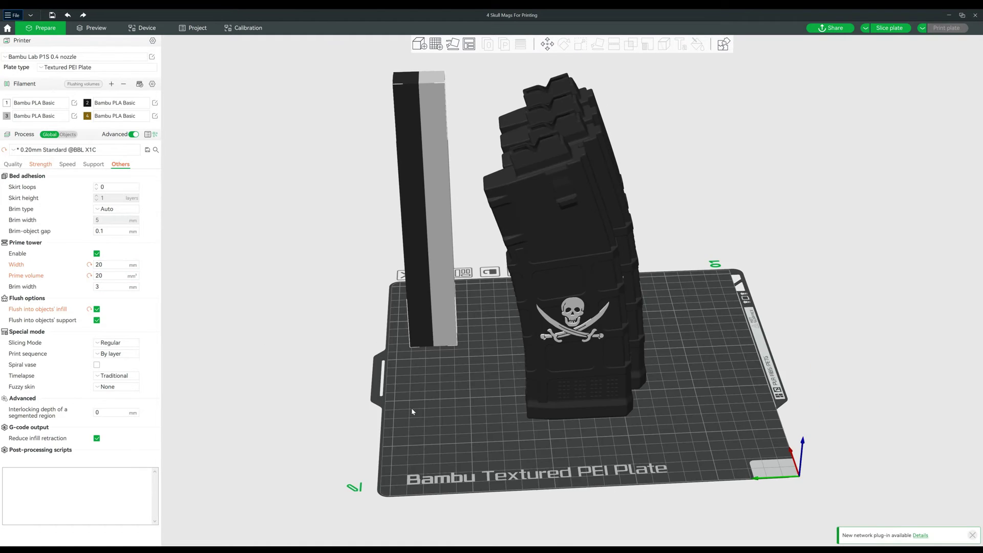
left_click_drag(405, 410, 411, 403)
left_click(102, 265)
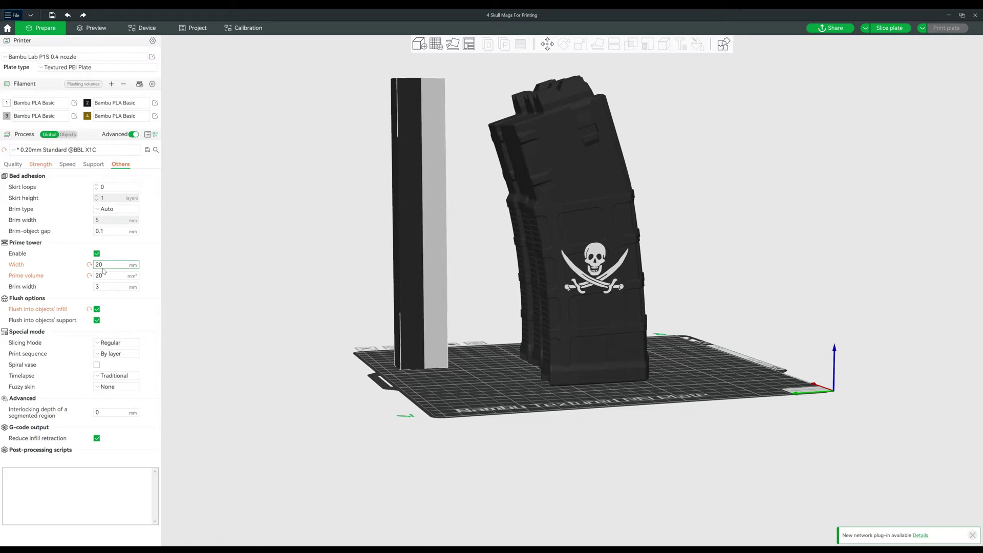
left_click_drag(98, 265, 102, 273)
left_click_drag(492, 369, 469, 389)
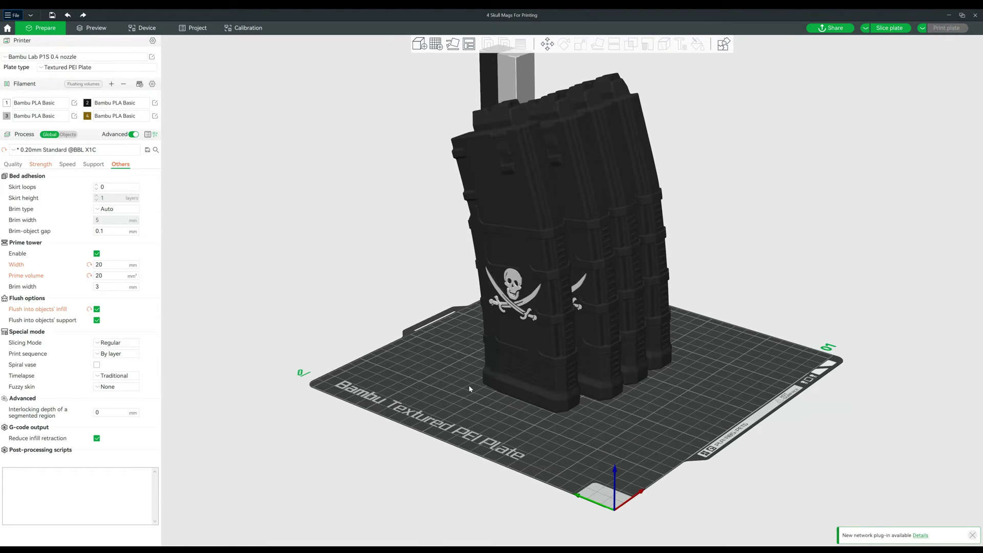
left_click(522, 221)
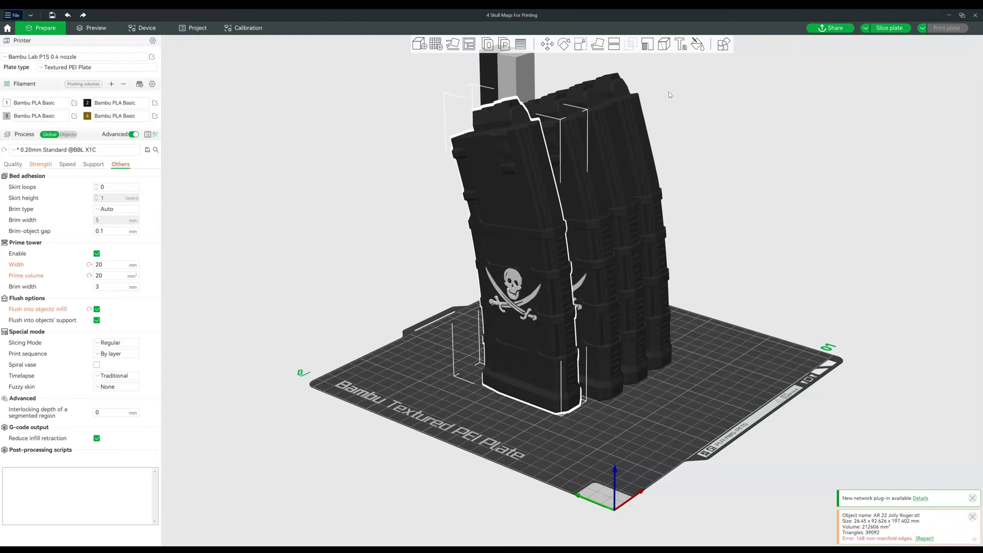
Step: Start colour painting on the front magazine and erase the test strokes
left_click(699, 46)
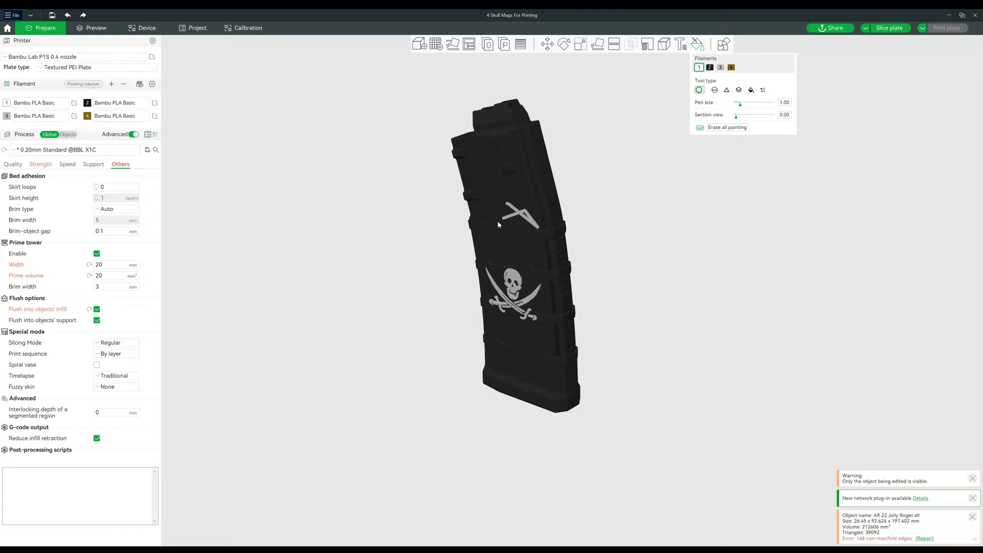
left_click_drag(490, 224, 526, 217)
mouse_move(486, 210)
left_mouse_down("shift")
mouse_move(491, 222)
mouse_move(529, 219)
left_mouse_up("shift")
Step: Switch the painting tool type to Fill so whole regions are painted at once
left_click(714, 90)
left_click(726, 90)
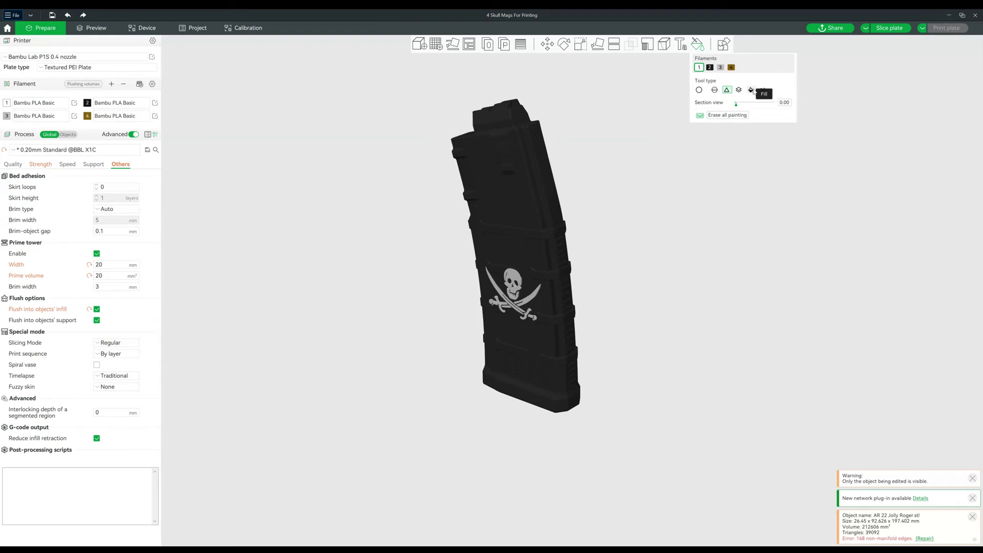
left_click(750, 90)
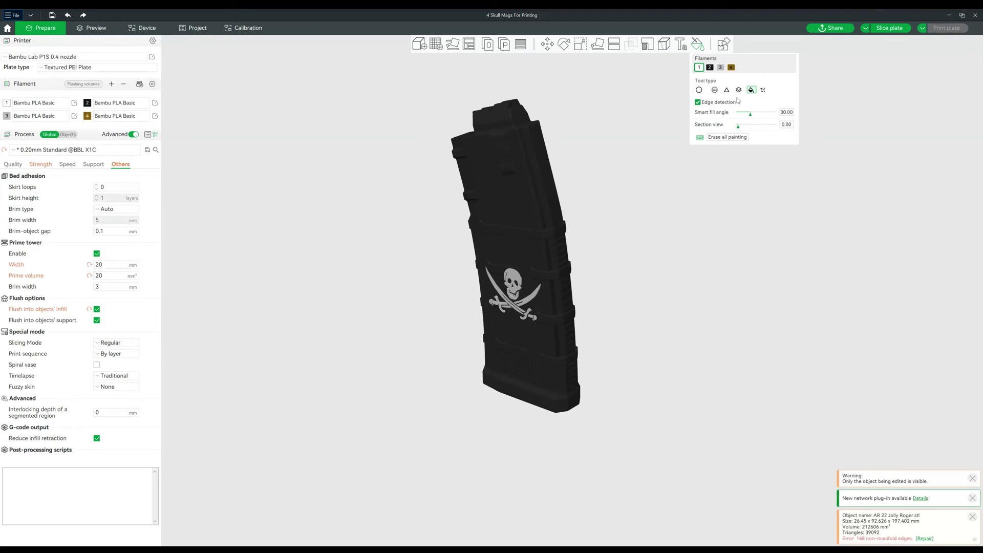
Step: Fill the magazine's raised waffle grid with white filament 1 and check it
scroll(559, 285, "up", 5)
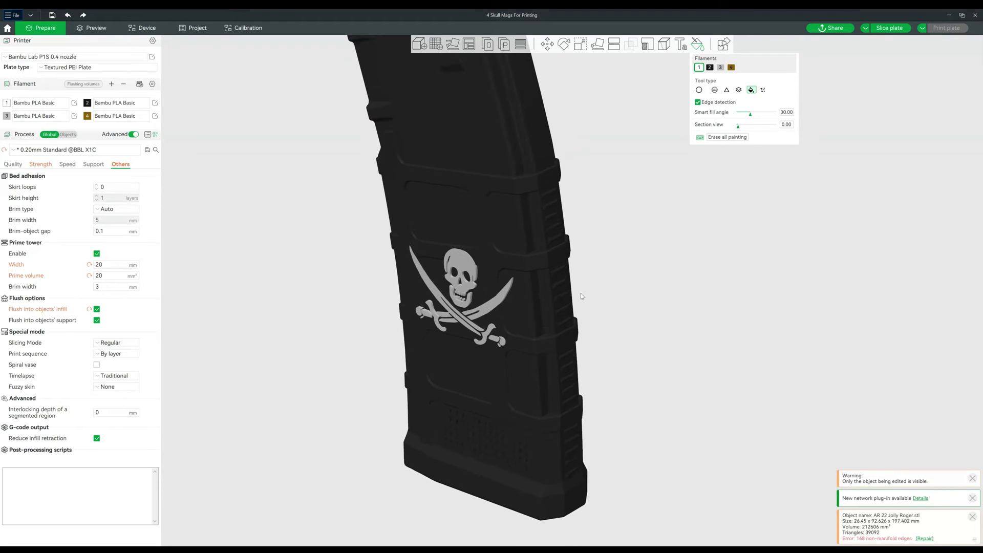
left_click_drag(603, 301, 622, 298)
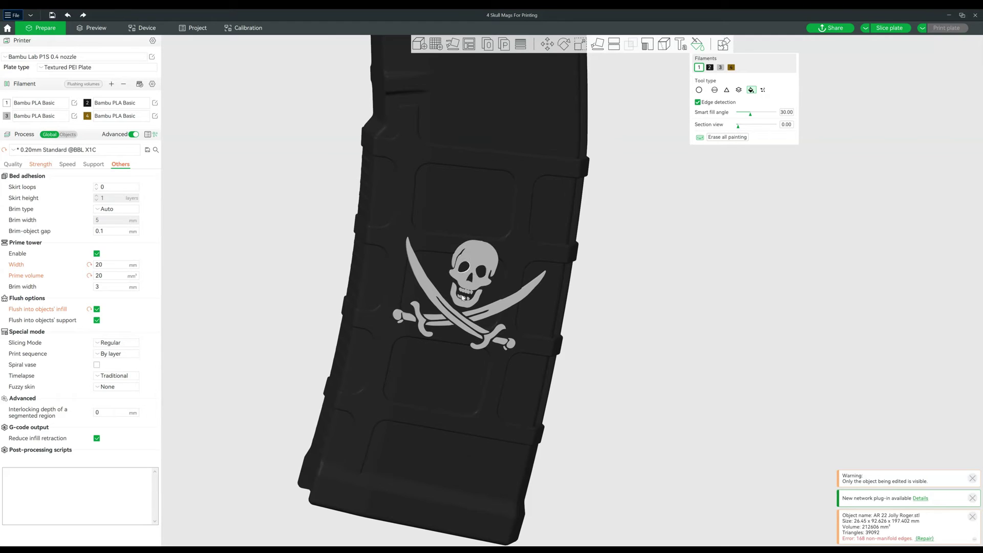
left_click(410, 157)
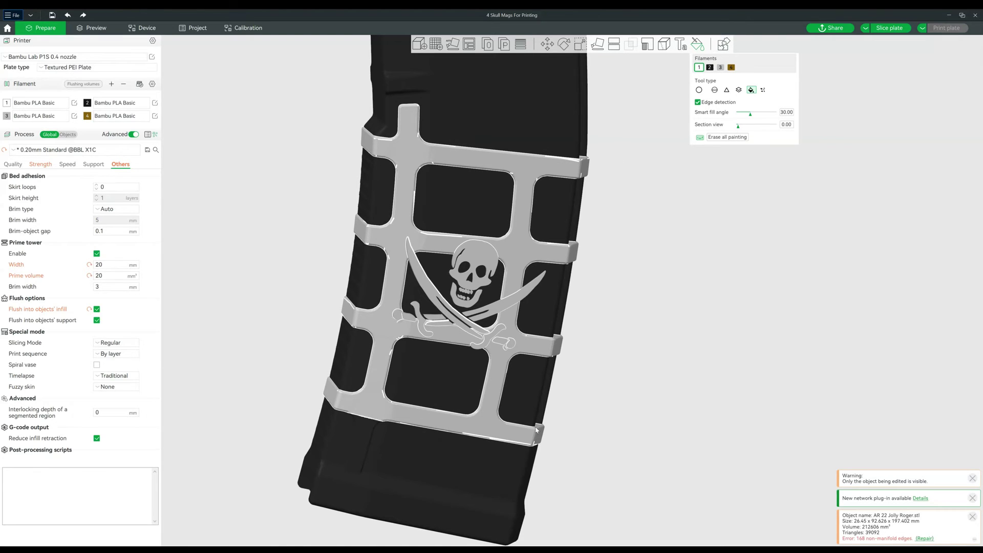
mouse_move(605, 371)
left_mouse_down()
mouse_move(551, 355)
mouse_move(502, 359)
mouse_move(481, 373)
mouse_move(537, 349)
mouse_move(529, 347)
left_mouse_up()
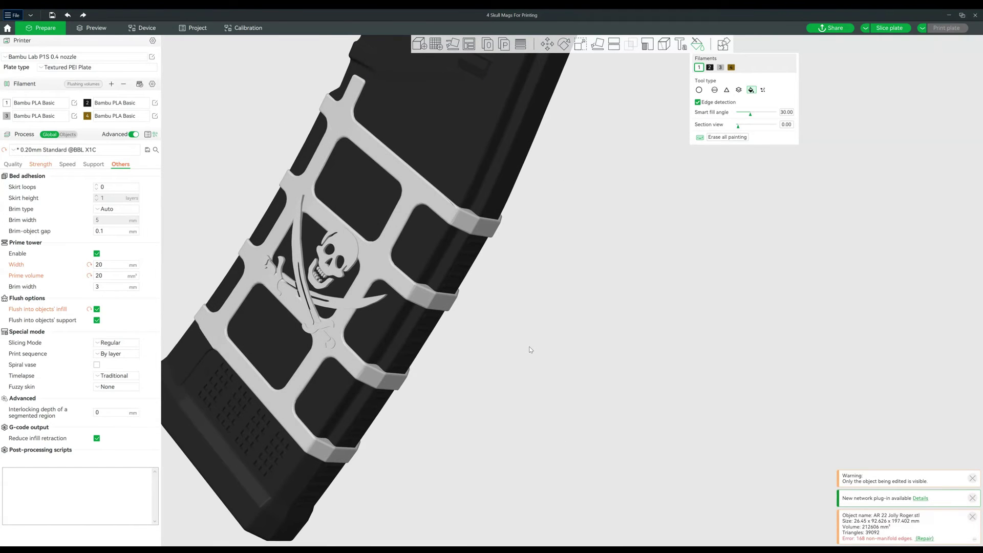
Step: Fill the skull, its face and its jaw with gold filament 4
left_click(732, 68)
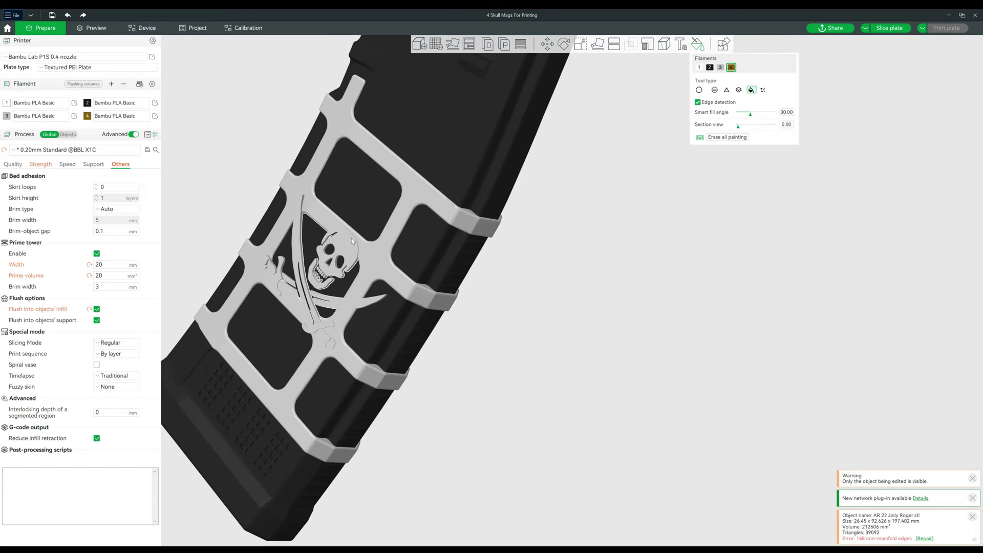
left_click(335, 252)
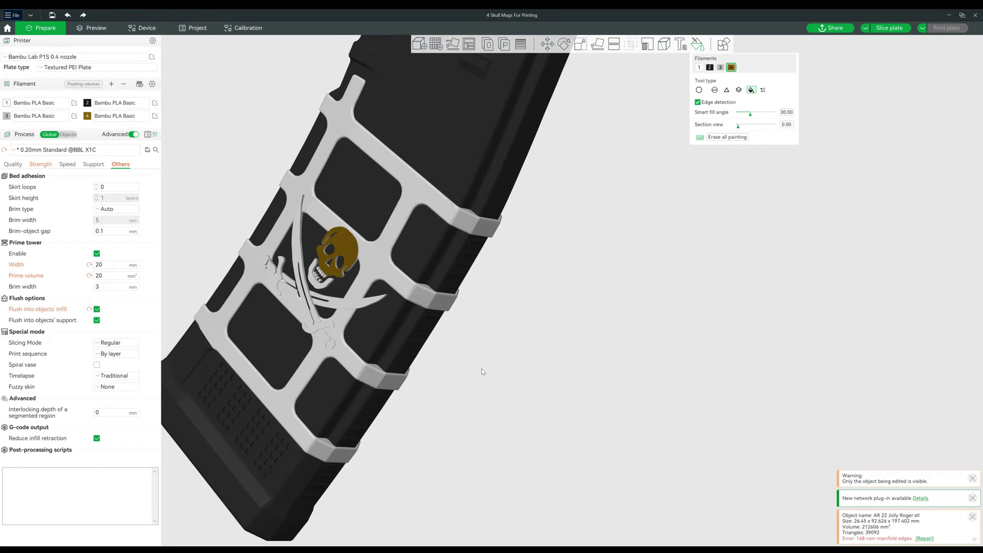
left_click_drag(335, 252, 339, 227)
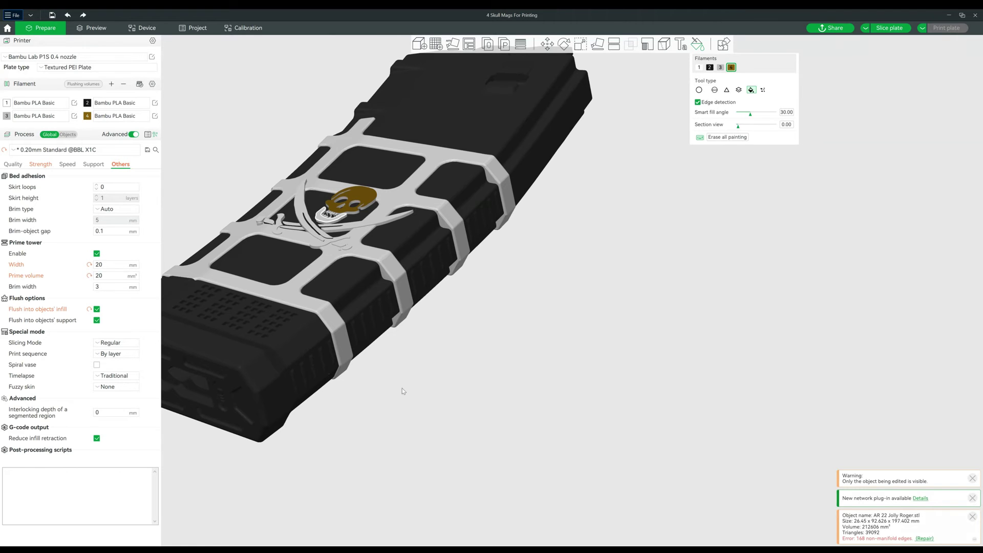
left_click_drag(395, 418, 387, 393)
left_click_drag(483, 377, 365, 261)
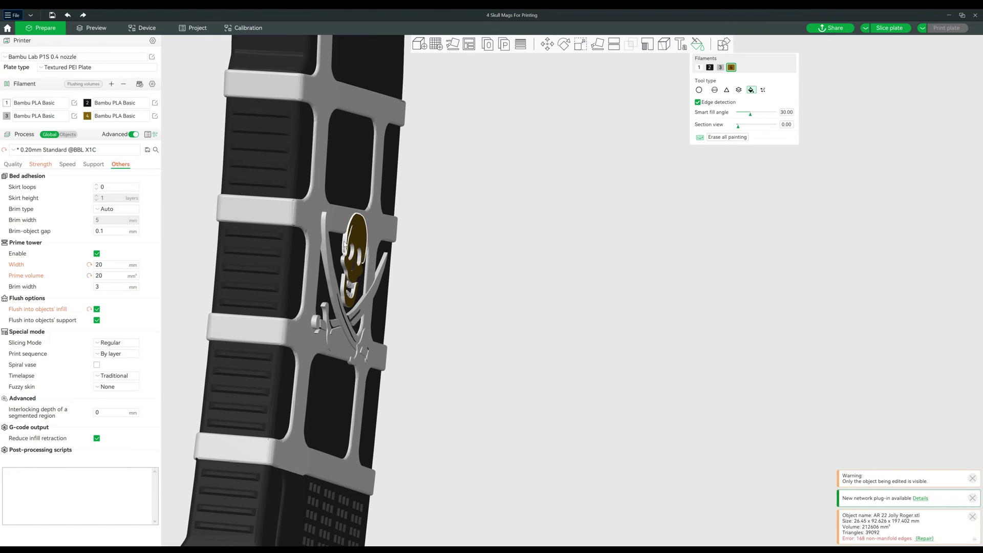
left_click(339, 280)
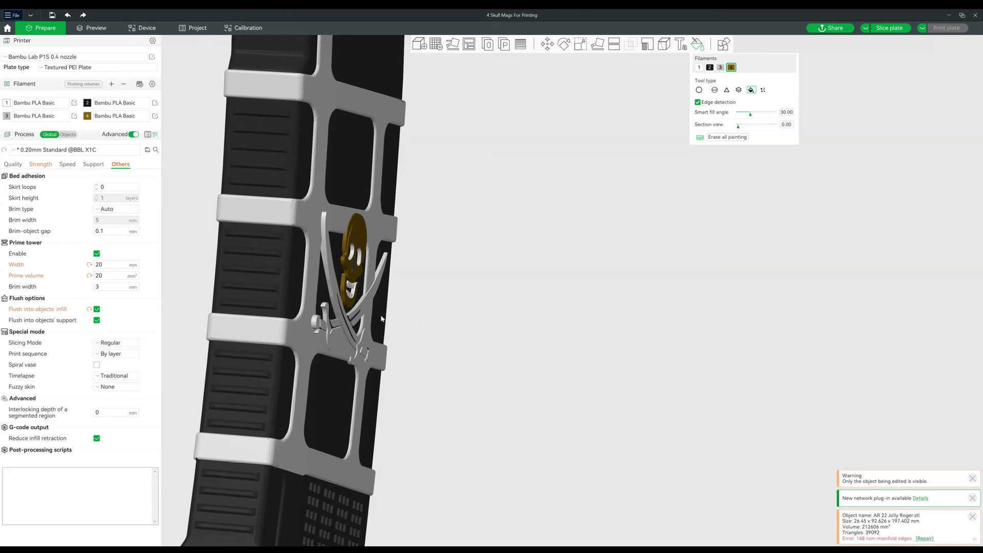
scroll(433, 303, "up", 2)
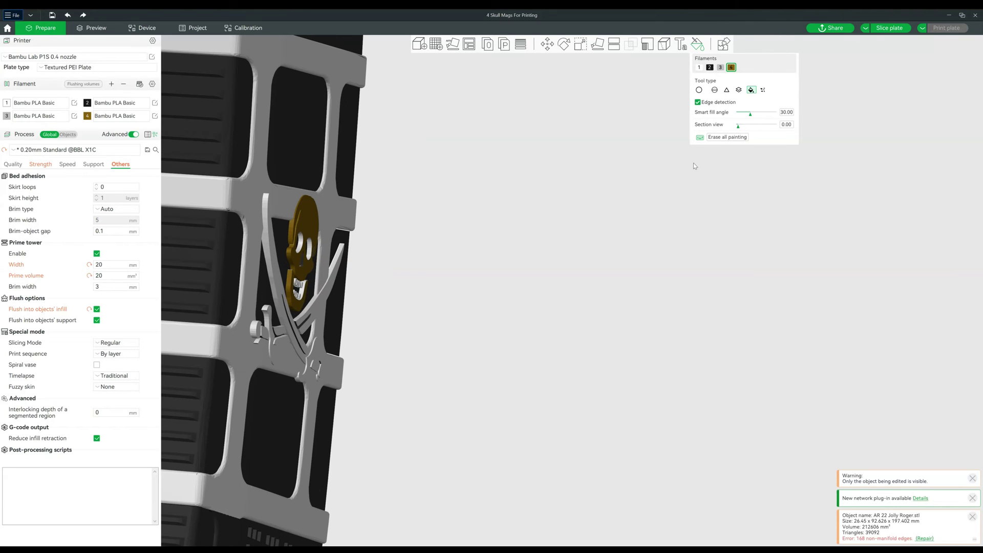
left_click(306, 296)
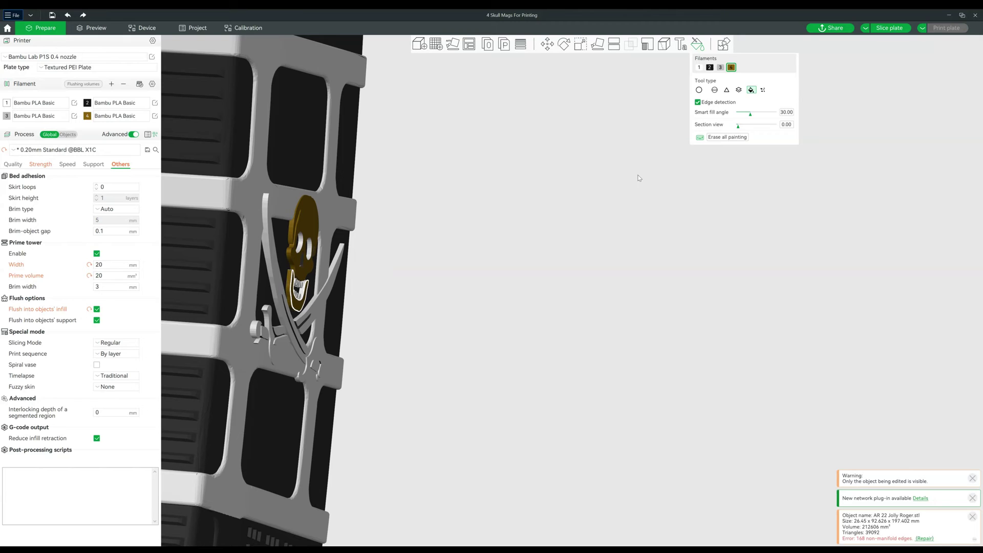
Step: Choose the Circle brush at pen size 0.50 and orbit to inspect the gold skull
left_click(704, 91)
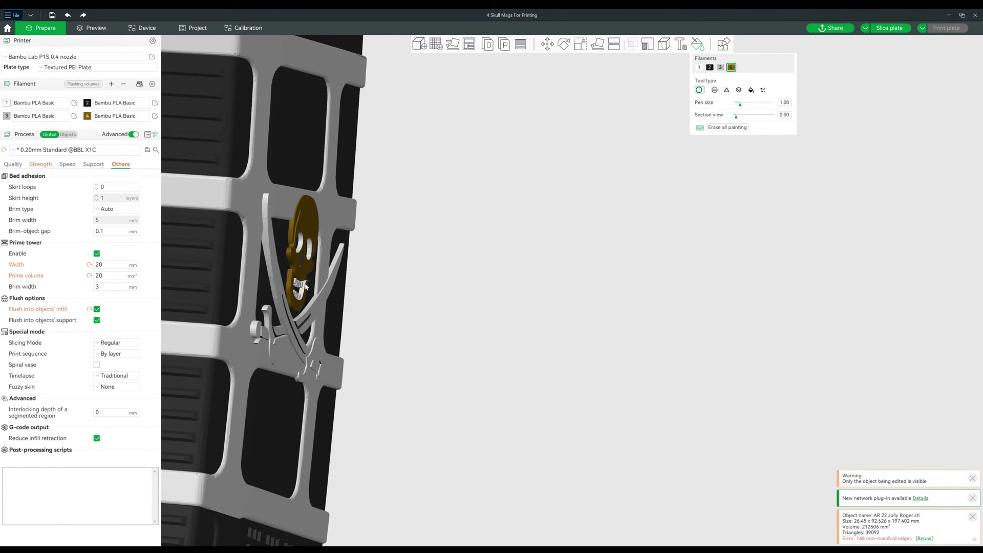
left_click_drag(740, 105, 734, 106)
left_click_drag(736, 105, 739, 106)
left_click_drag(459, 318, 373, 332)
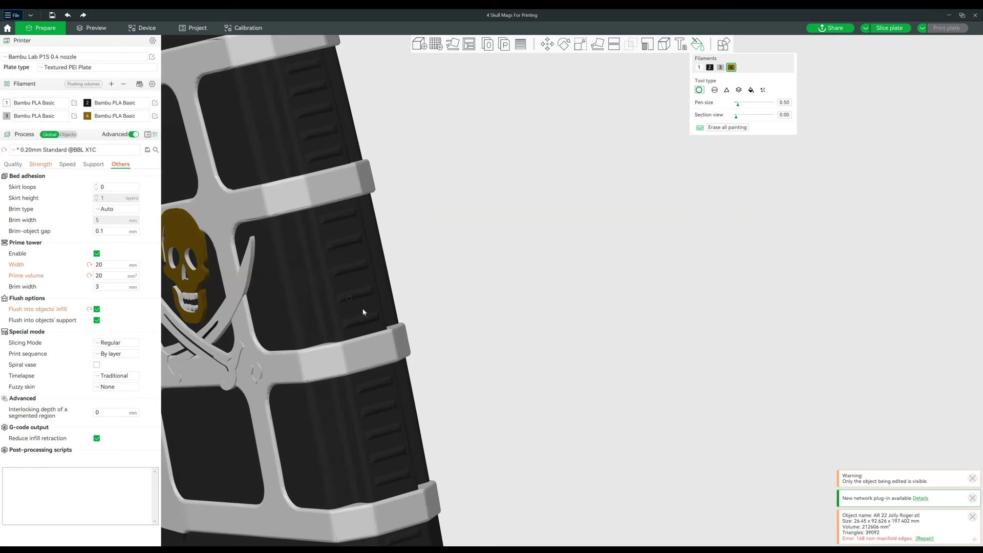
left_click_drag(439, 311, 443, 312)
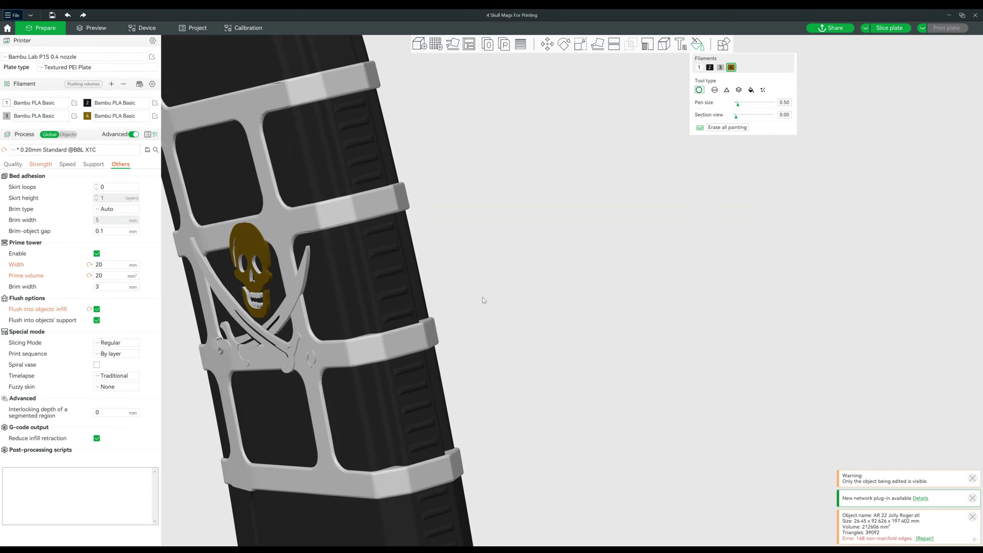
scroll(505, 281, "down", 5)
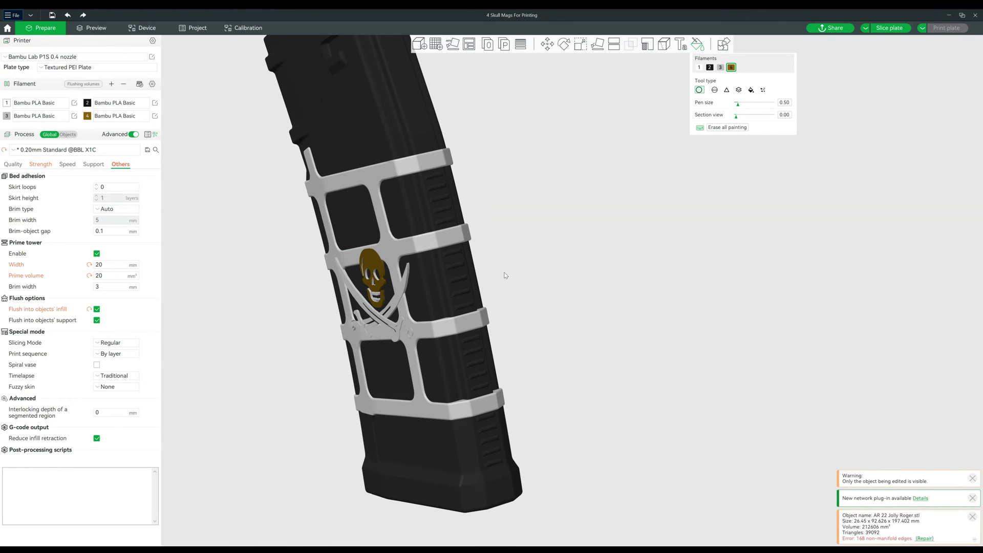
left_click_drag(571, 468, 576, 443)
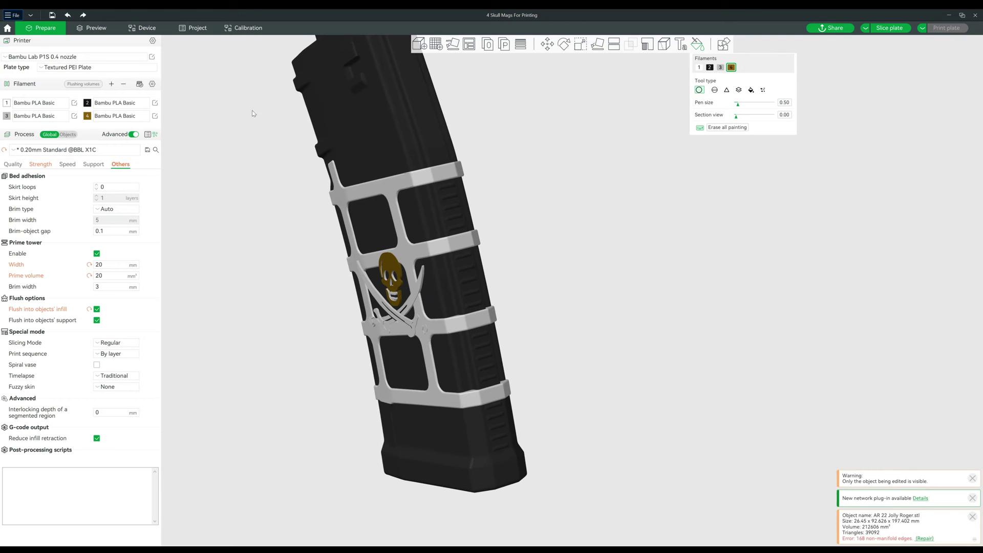
scroll(377, 307, "down", 5)
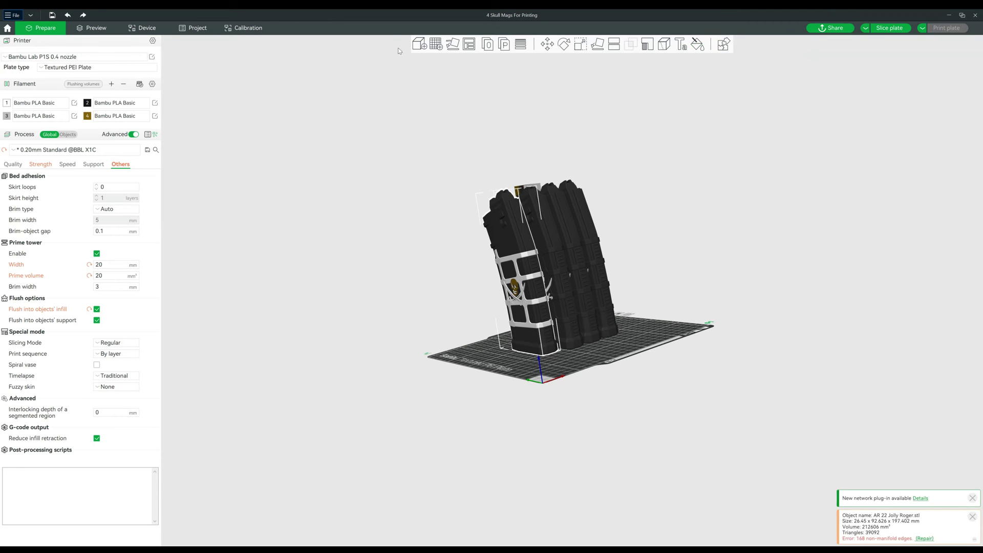
Step: Exit colour painting and slice plate 1 with Ctrl+R
left_click(697, 44)
mouse_move(671, 229)
left_mouse_down()
mouse_move(667, 250)
mouse_move(607, 302)
left_mouse_up()
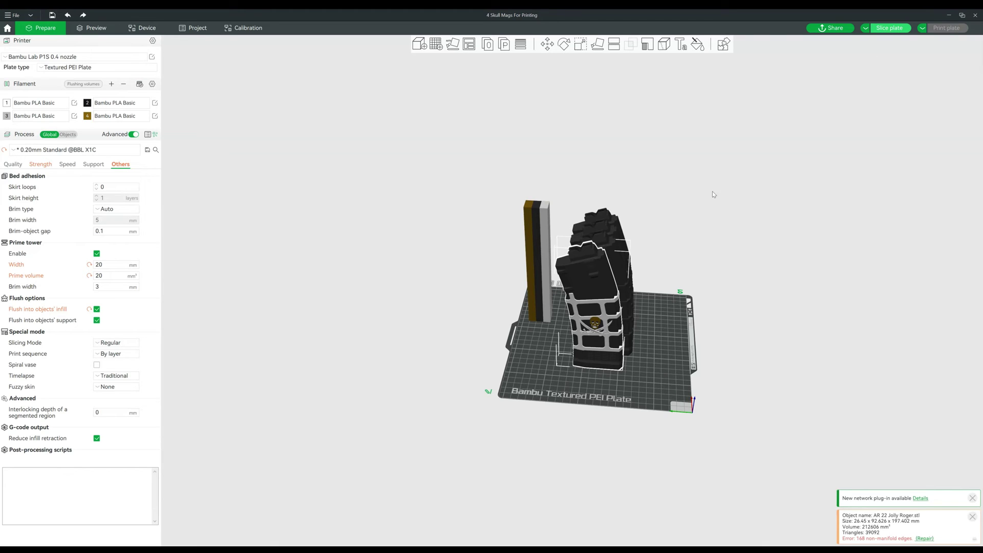
key("ctrl+r")
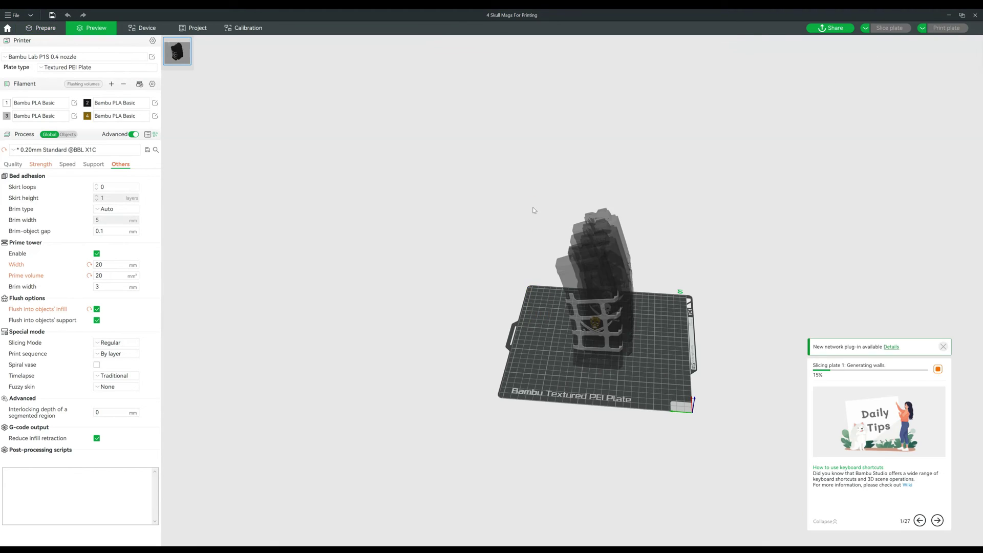